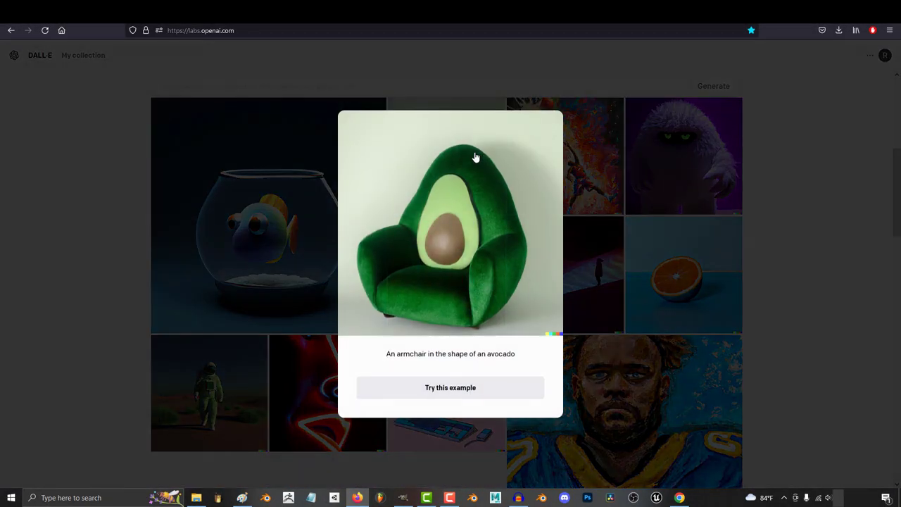
scroll(475, 156, down, 2)
Read the avocado, fishbowl and blue orange example prompts, then open the content policy.
click(293, 191)
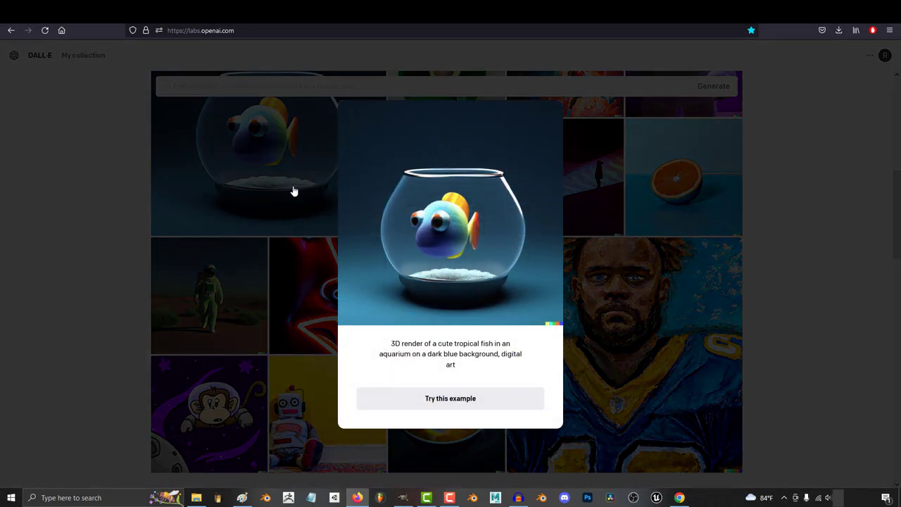
click(694, 202)
click(696, 208)
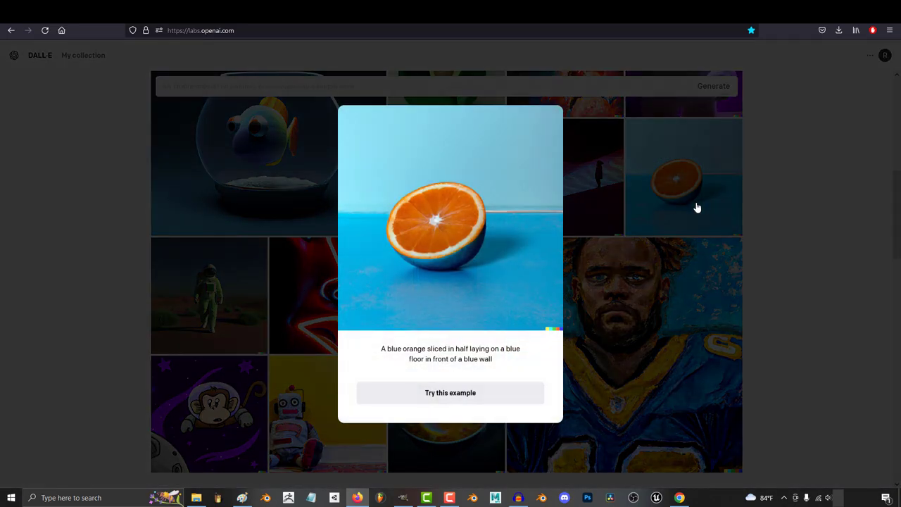
middle_click(698, 200)
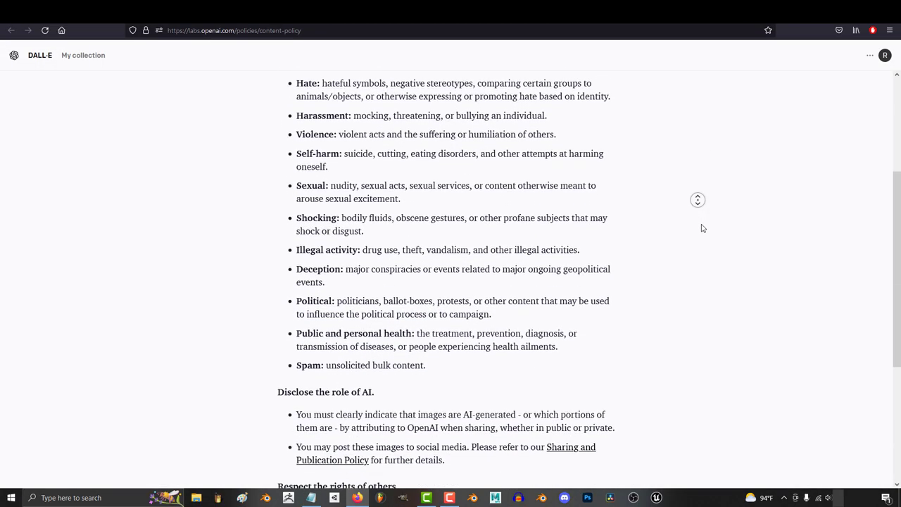
Highlight the social-media posting and AI-attribution bullets, including the word OpenAI.
middle_click(702, 227)
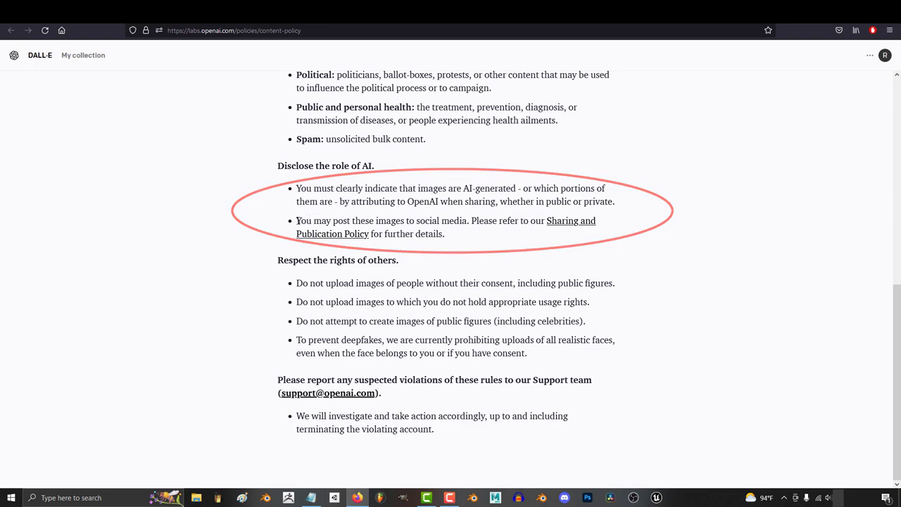
mouse_move(295, 223)
mouse_down()
mouse_move(603, 230)
mouse_move(495, 231)
mouse_up()
drag(300, 188, 609, 204)
drag(407, 202, 444, 202)
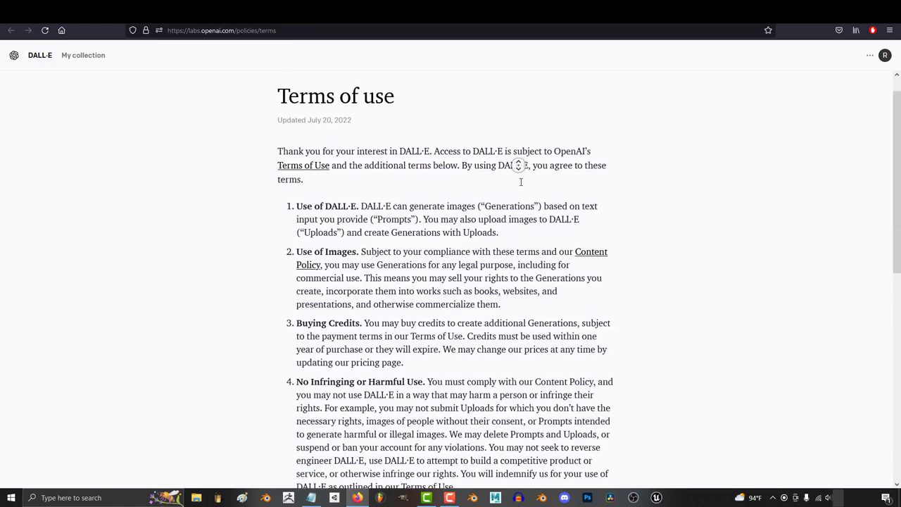
Highlight the Use of Images lines about commercial use on the terms page, then clear the selection.
scroll(518, 176, down, 5)
drag(324, 154, 569, 159)
drag(296, 167, 603, 166)
click(365, 166)
Highlight the sentence about commercializing Generations, then clear it.
click(297, 180)
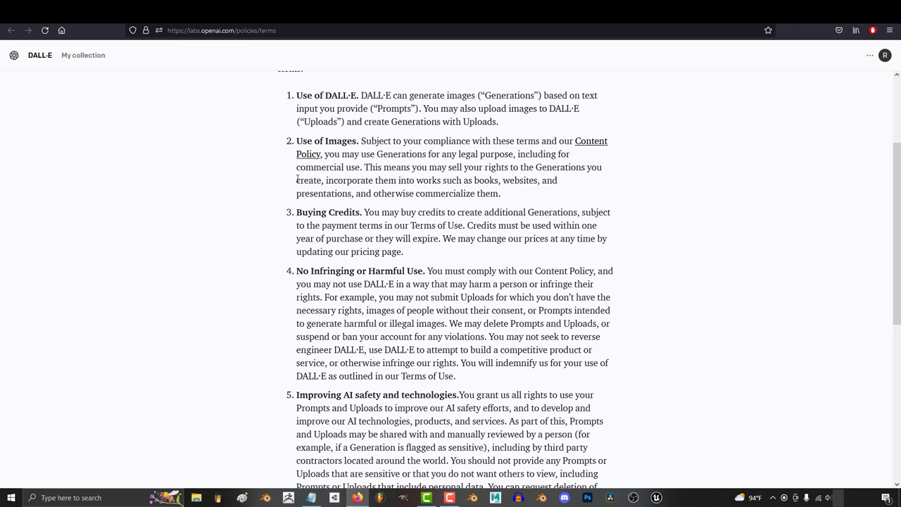
drag(299, 181, 399, 194)
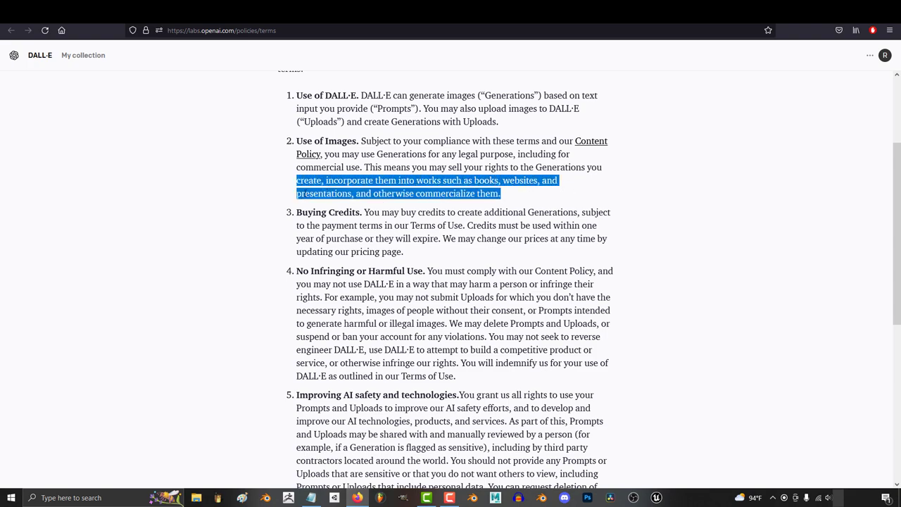
click(543, 197)
Highlight that you own your Prompts and Uploads, then preview the AI art generators collage result.
scroll(529, 224, down, 5)
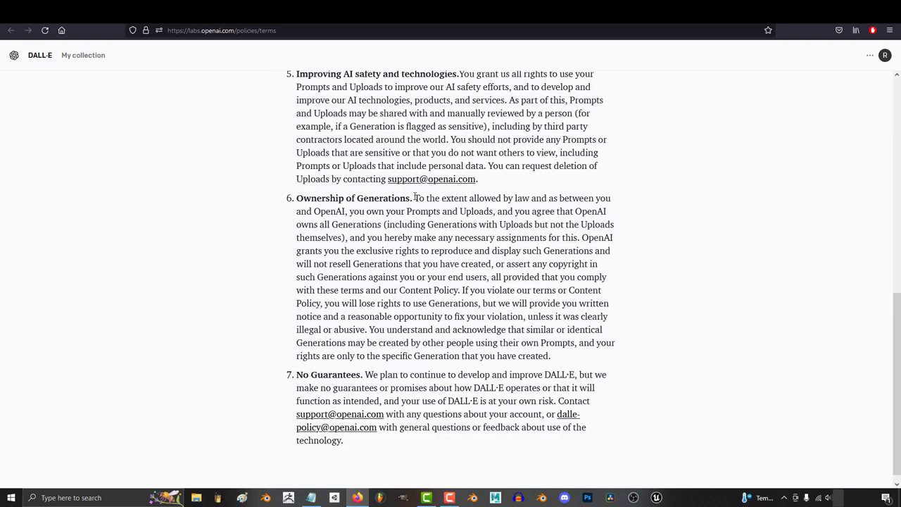
drag(414, 198, 609, 200)
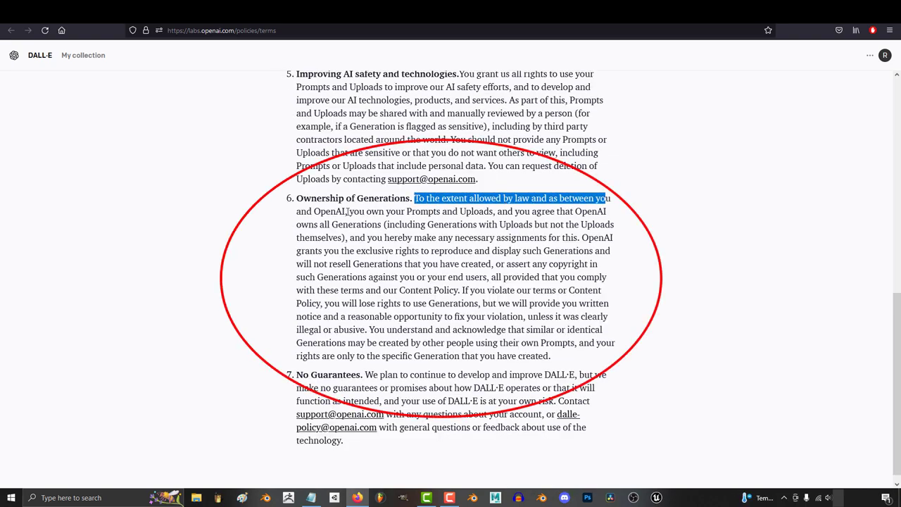
drag(350, 211, 459, 280)
scroll(300, 214, down, 1)
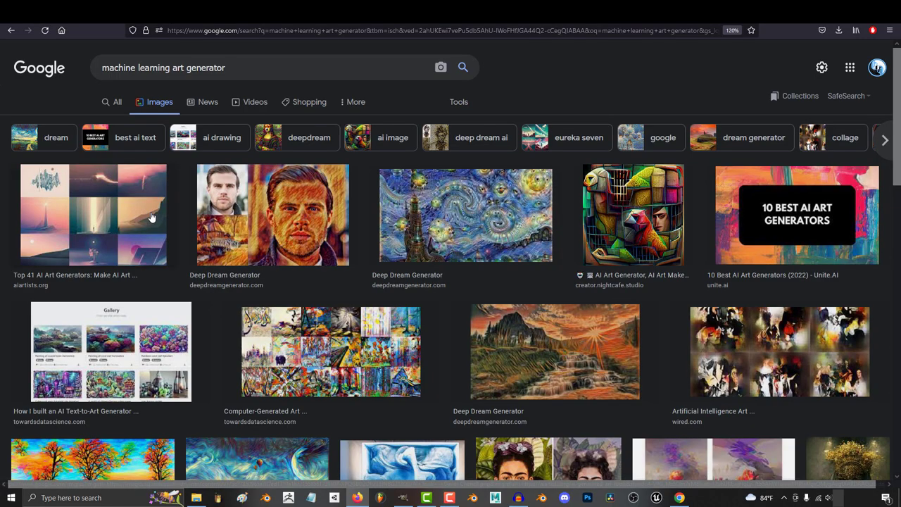
click(152, 217)
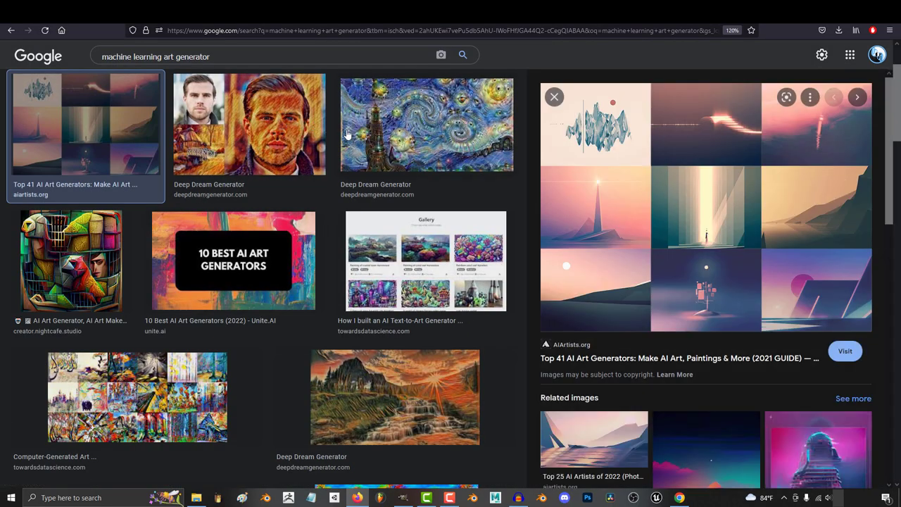
Preview the Deep Dream starry image and highlight 'commercial use' in the Use of Images terms.
click(373, 141)
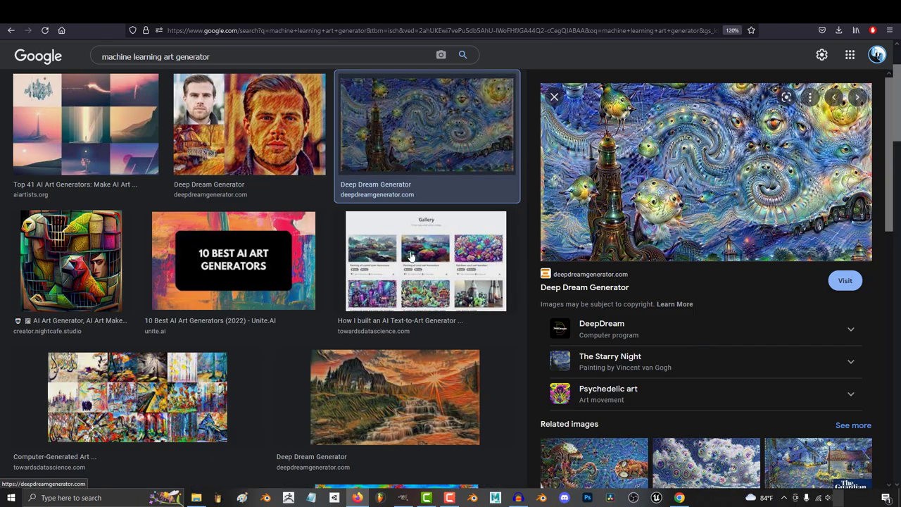
drag(324, 154, 561, 154)
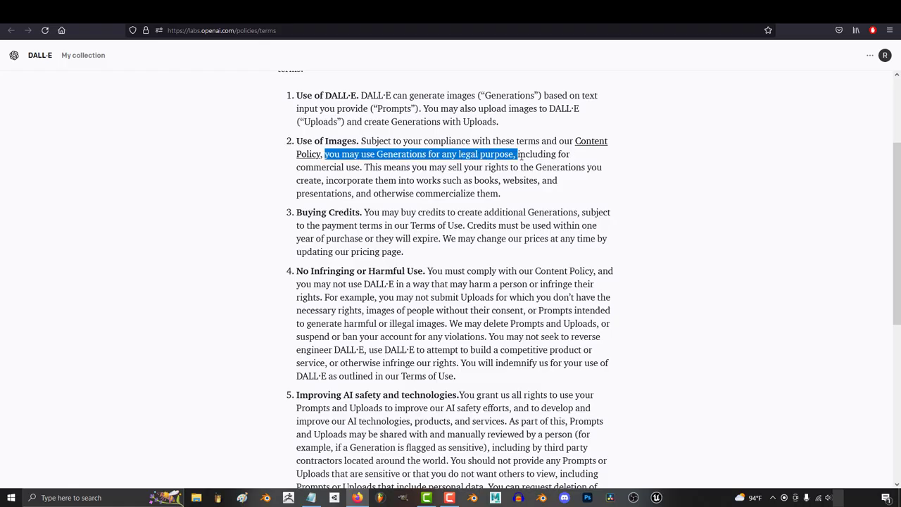
click(299, 165)
drag(298, 165, 363, 167)
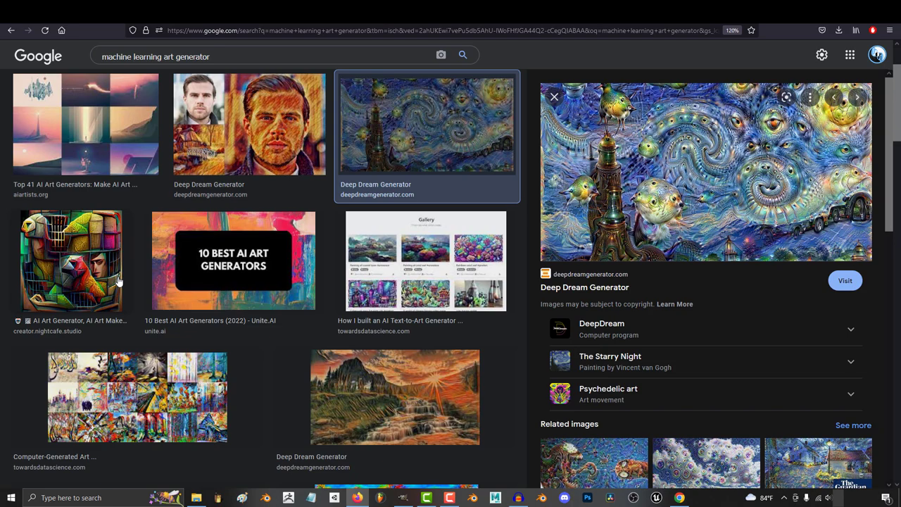
Preview the NightCafe, Deep Dream waterfall and Hotpot autumn-trees results, then generate four apple-holding anime girls.
click(117, 282)
scroll(274, 281, down, 3)
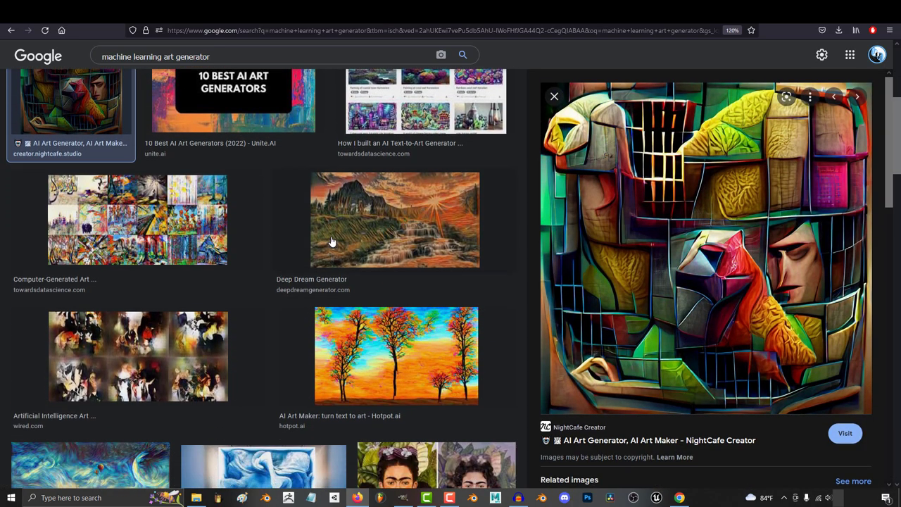
click(330, 241)
scroll(330, 242, down, 2)
scroll(331, 242, down, 2)
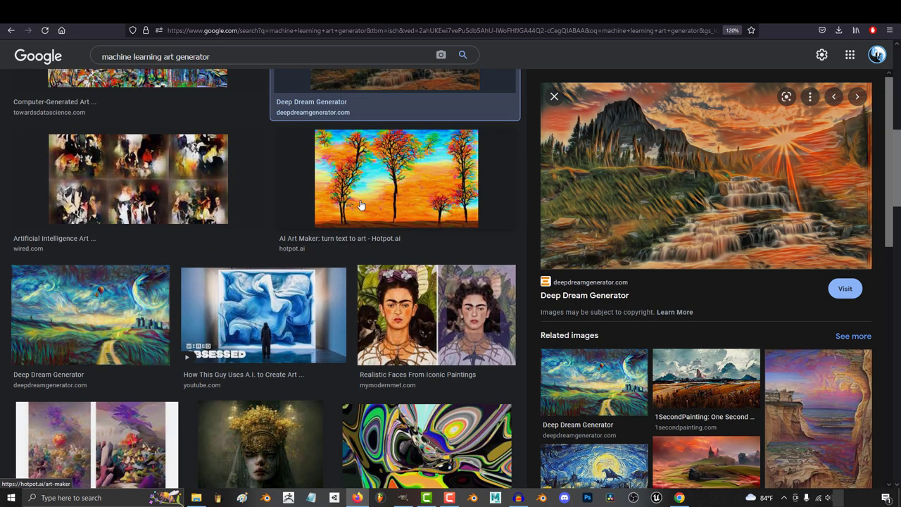
click(361, 201)
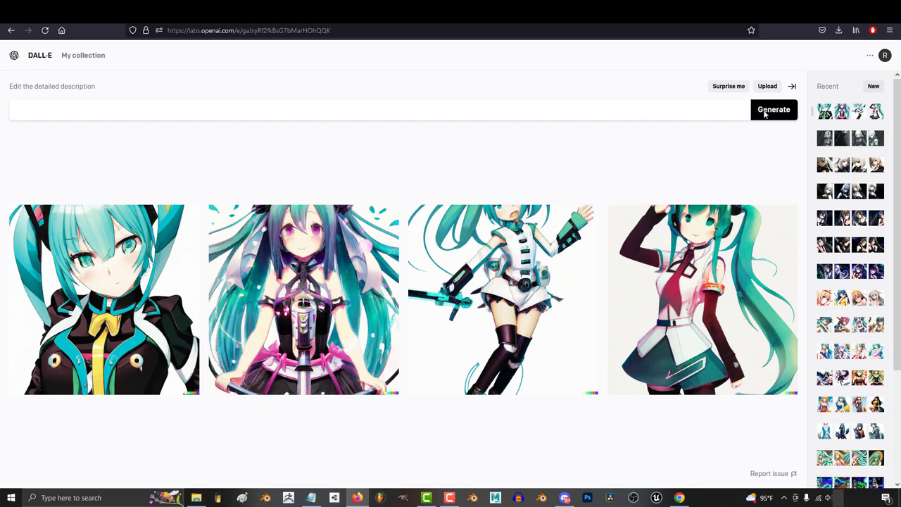
click(774, 109)
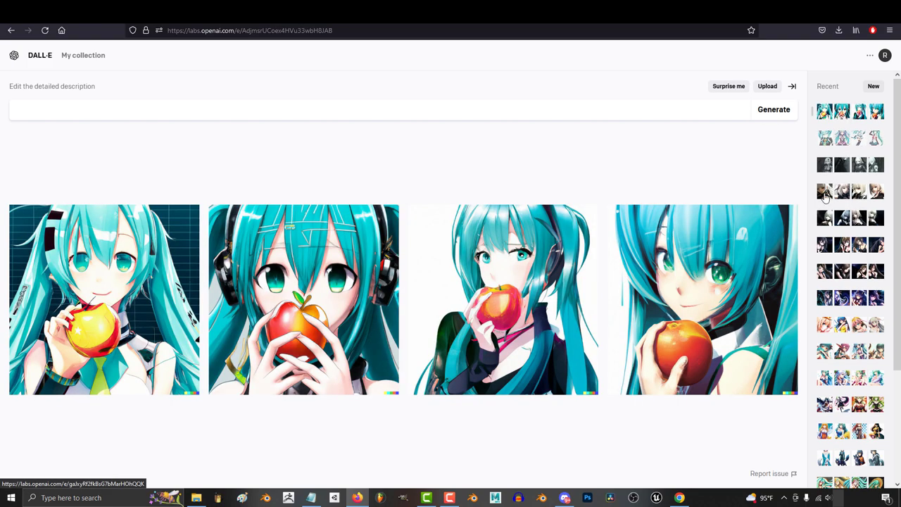
Generate three more teal-haired anime girl batches, opening the fourth image's quick actions menu.
click(771, 111)
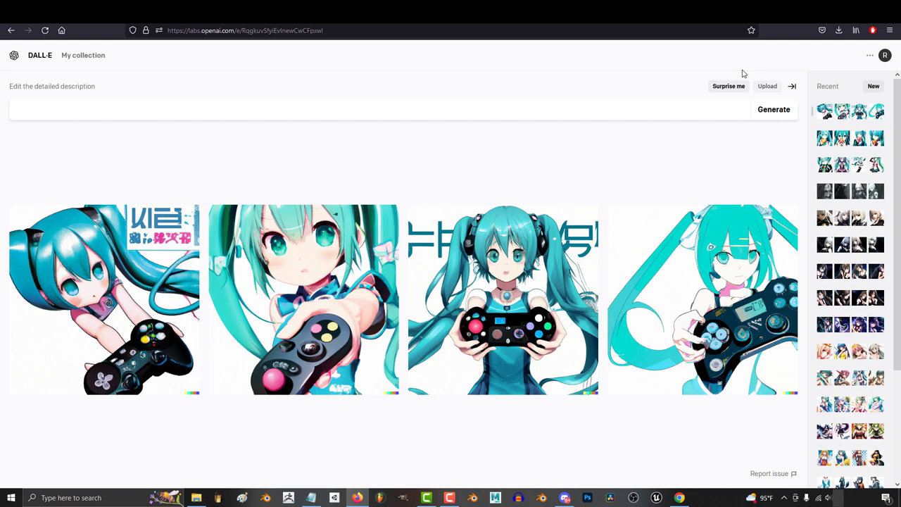
click(784, 217)
click(776, 113)
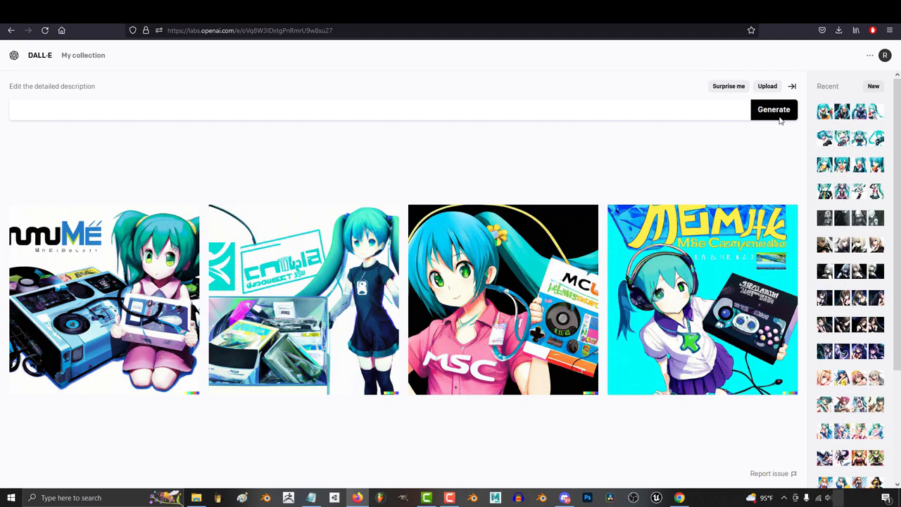
click(773, 110)
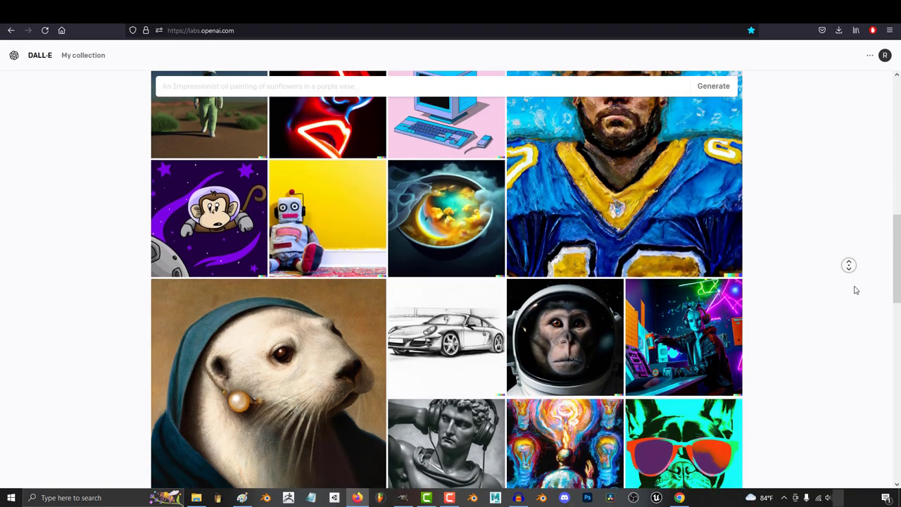
View the otter, monkey astronaut and cyberpunk monster example prompts, plus one more example.
scroll(352, 322, down, 1)
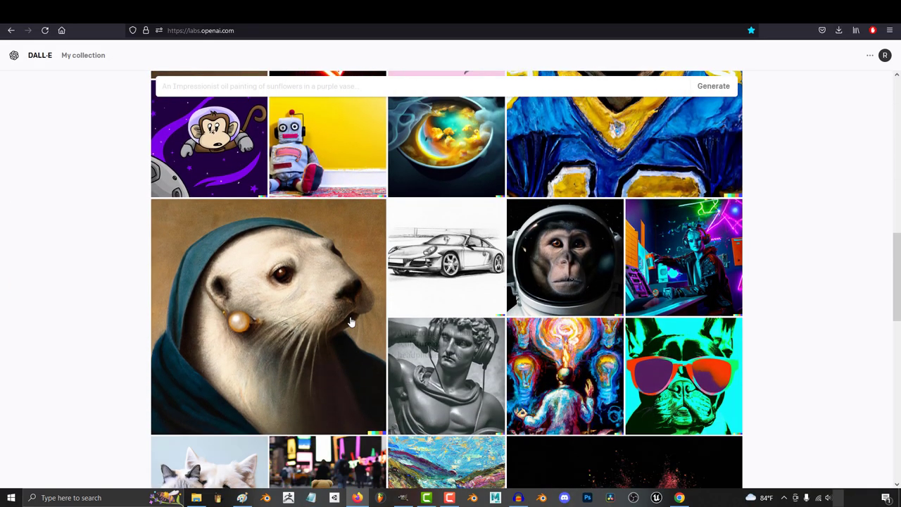
click(354, 316)
click(776, 334)
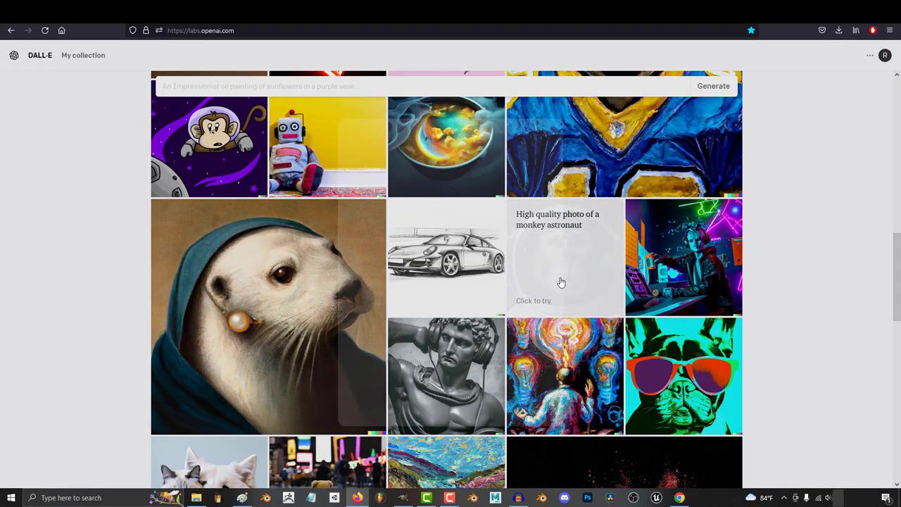
click(563, 284)
click(831, 300)
scroll(833, 297, down, 1)
click(711, 213)
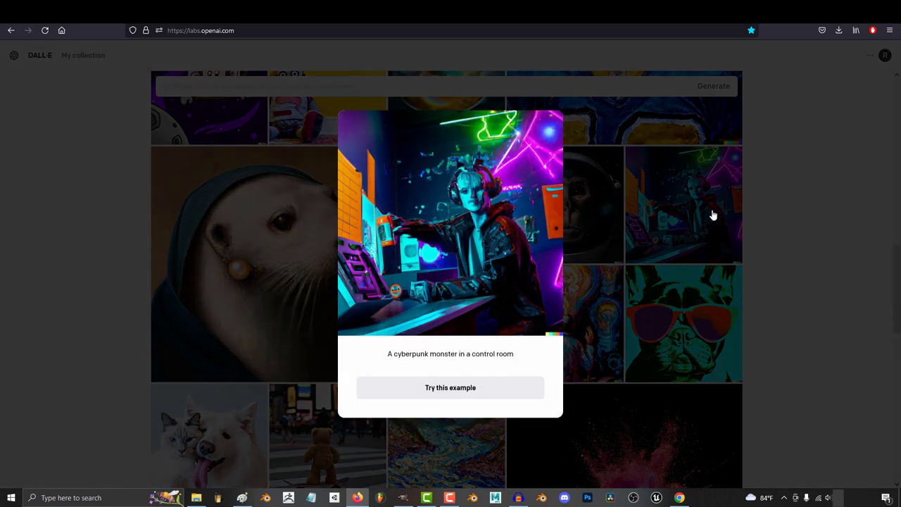
middle_click(792, 242)
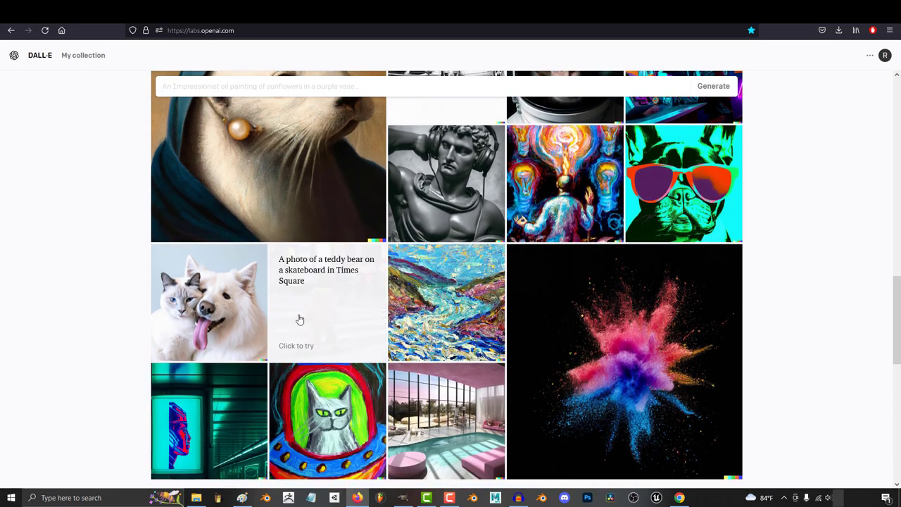
click(241, 310)
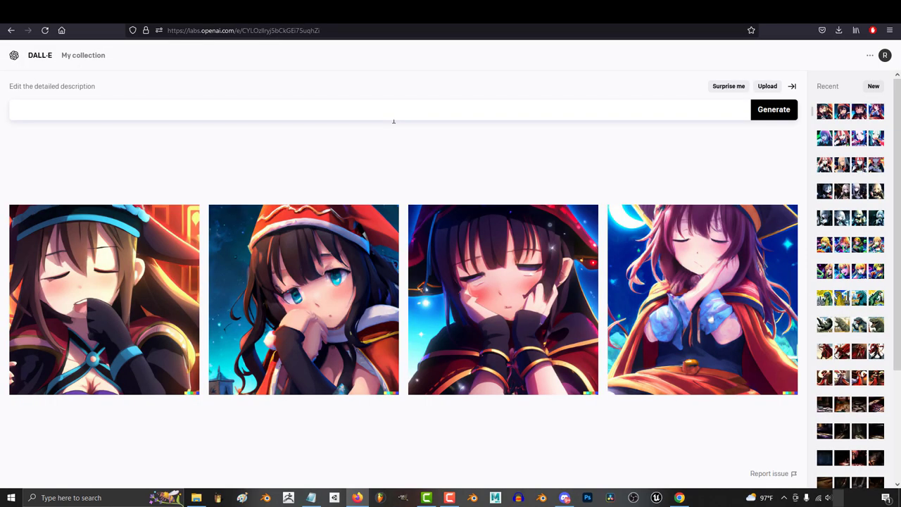
Generate three more batches of anime girls, such as smiling blondes and teary-eyed crying girls.
click(783, 115)
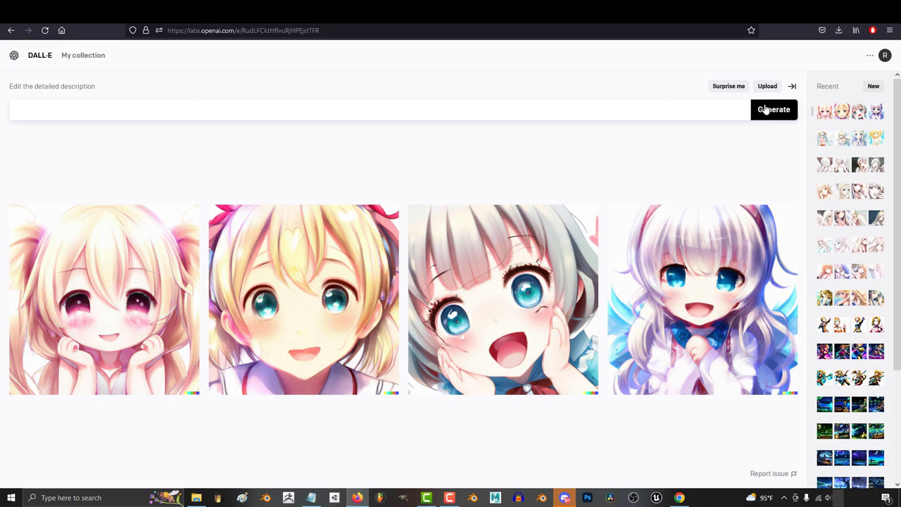
click(765, 110)
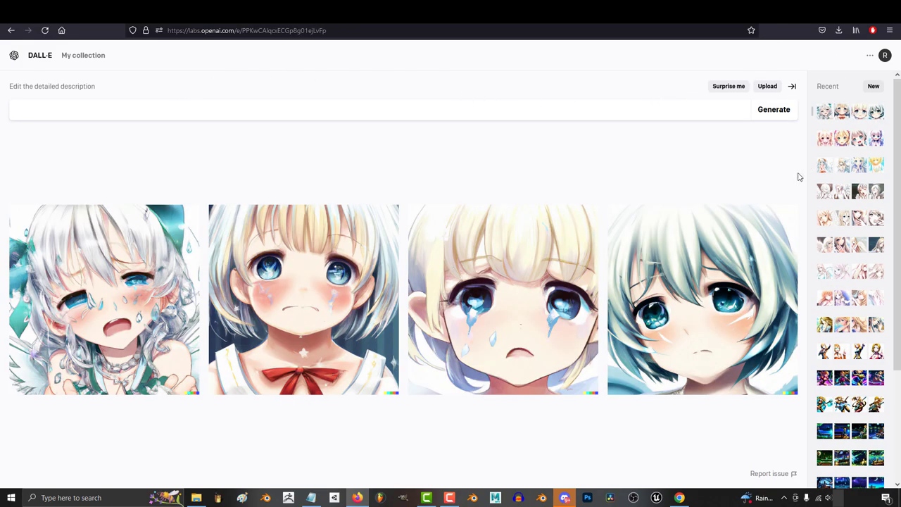
click(766, 114)
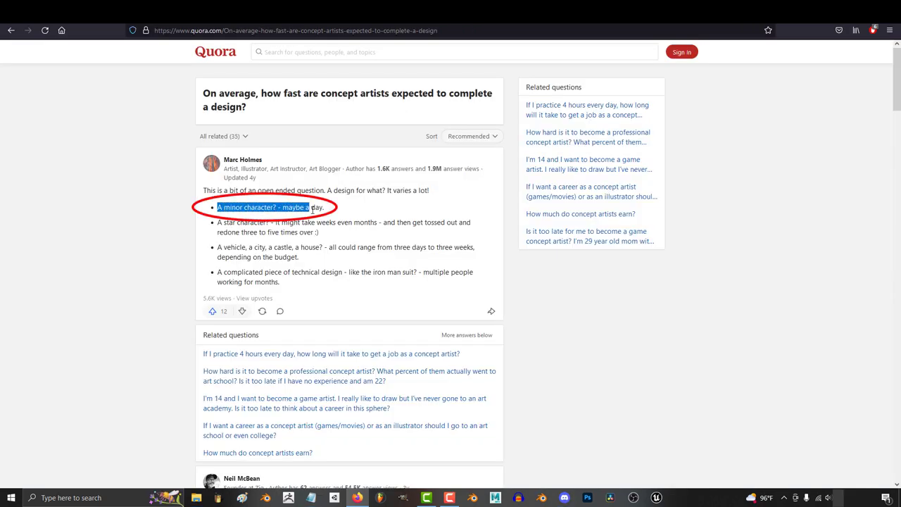
Highlight the Quora answers on concept-art time, then generate a fresh anime image set.
drag(218, 222, 368, 223)
drag(218, 271, 297, 287)
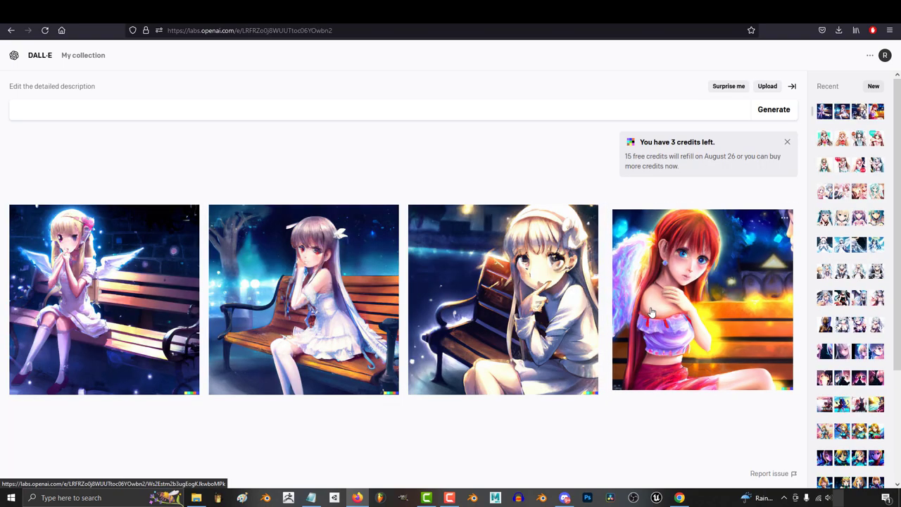
click(774, 112)
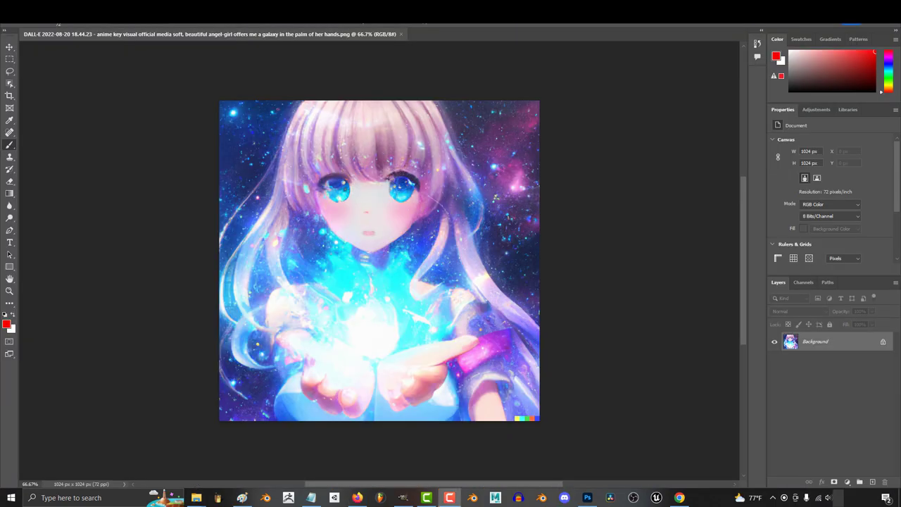
Lower the angel-girl image's saturation with Hue/Saturation, then generate a new DALL·E batch.
key(ctrl+u)
drag(637, 177, 641, 155)
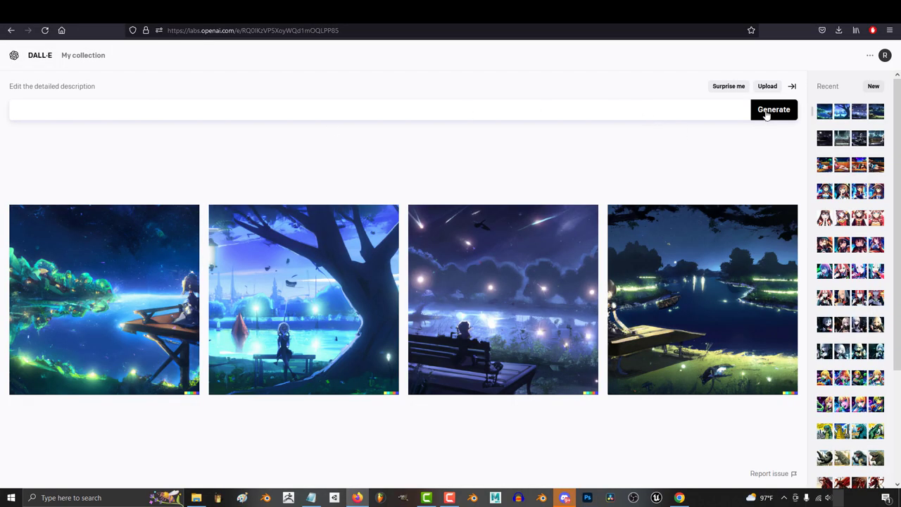
click(767, 113)
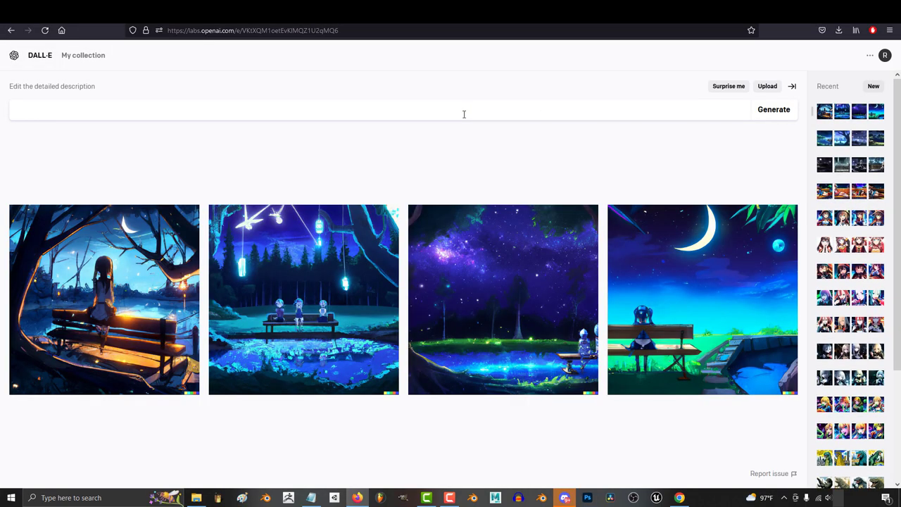
Generate several batches, including the Hatsune Miku tennis prompt, enlarging the fourth image of one.
click(776, 116)
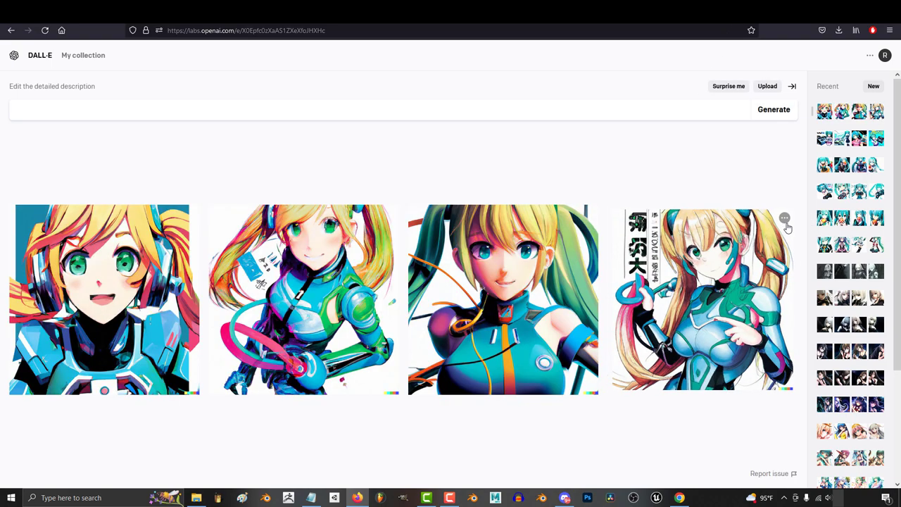
click(791, 222)
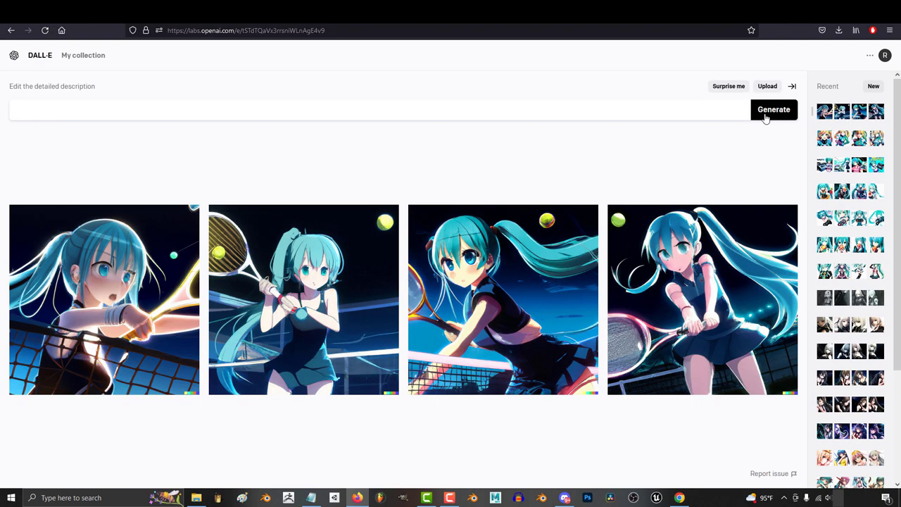
click(765, 117)
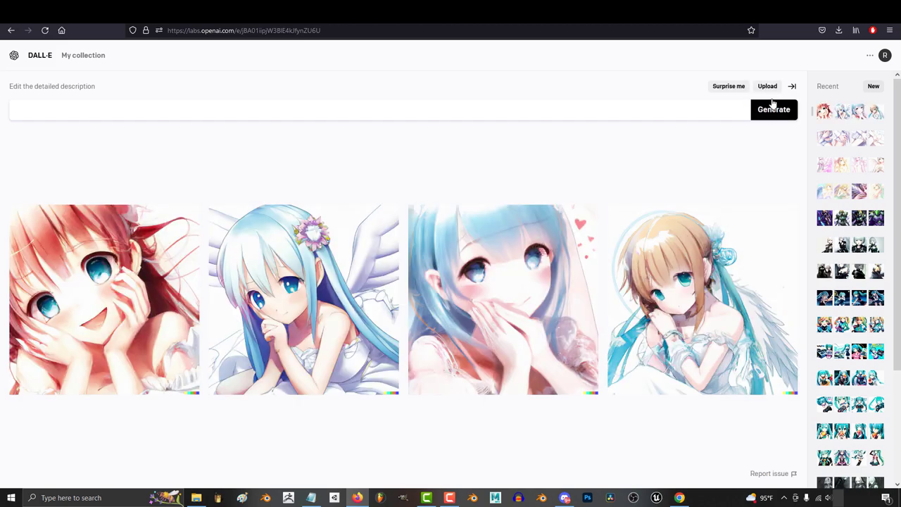
click(772, 110)
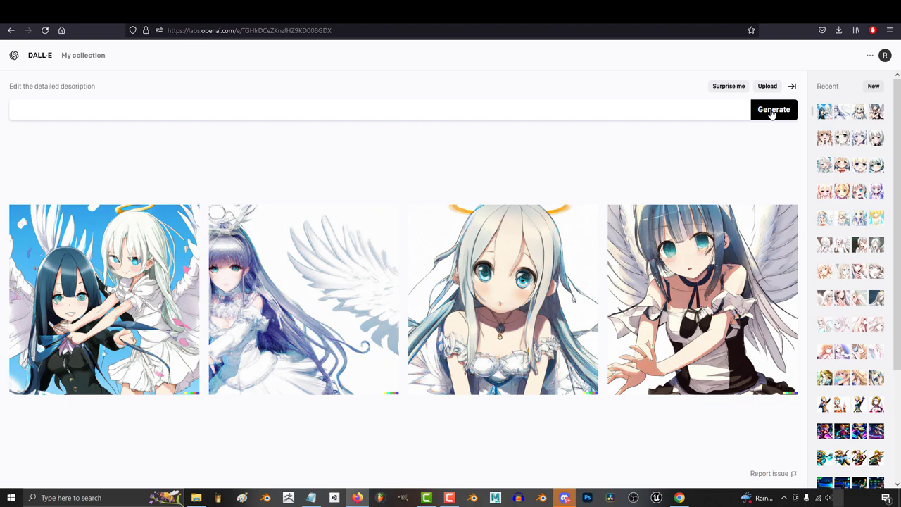
click(772, 110)
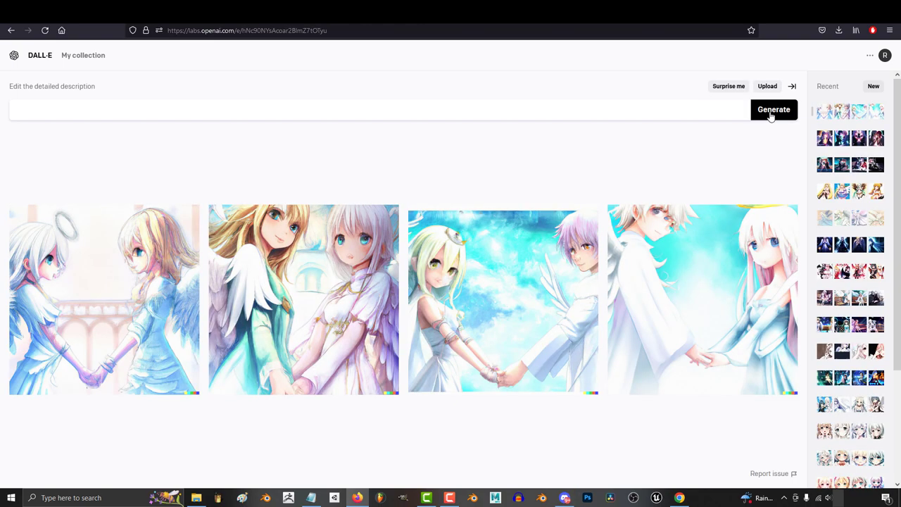
key(Return)
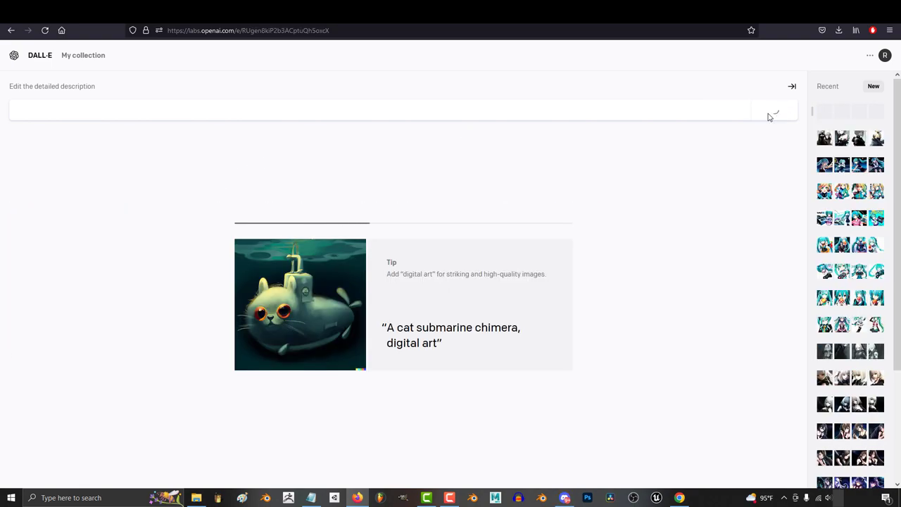
Keep generating devil-girl, maid and heart-hand anime batches until only 7 credits remain.
click(780, 110)
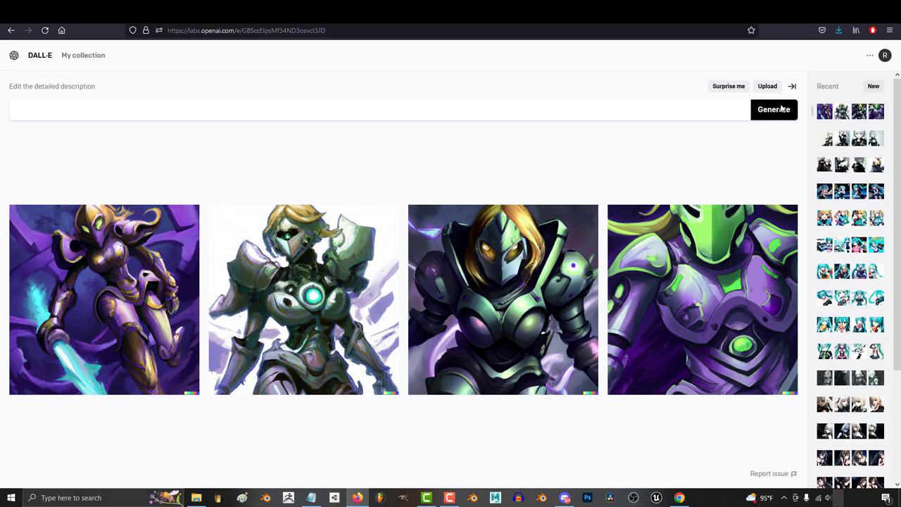
click(781, 109)
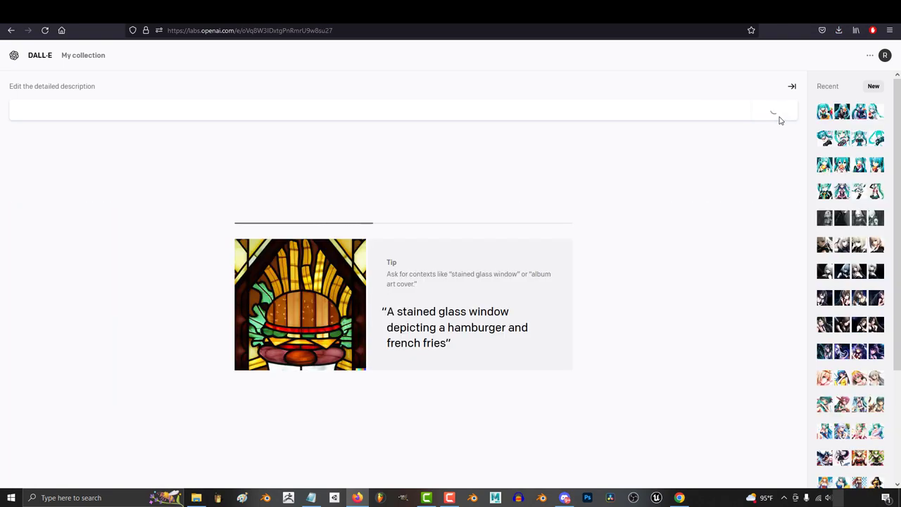
click(781, 109)
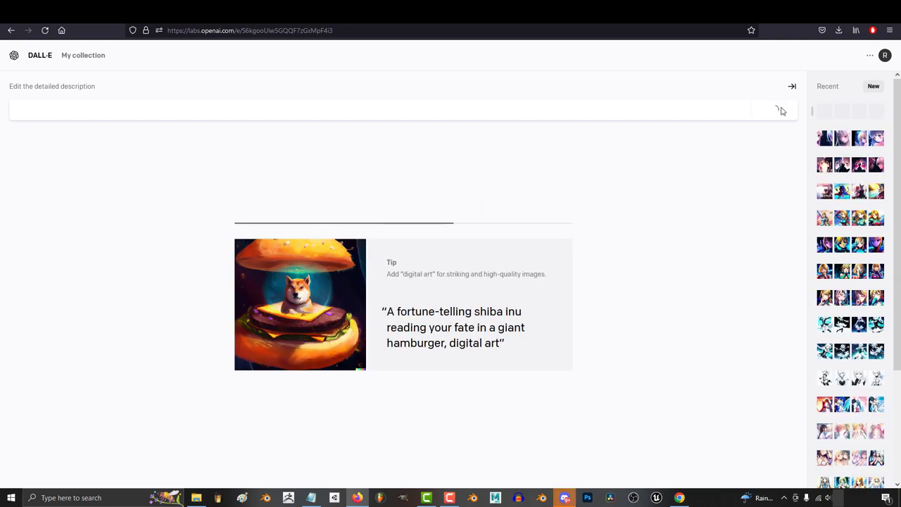
click(781, 110)
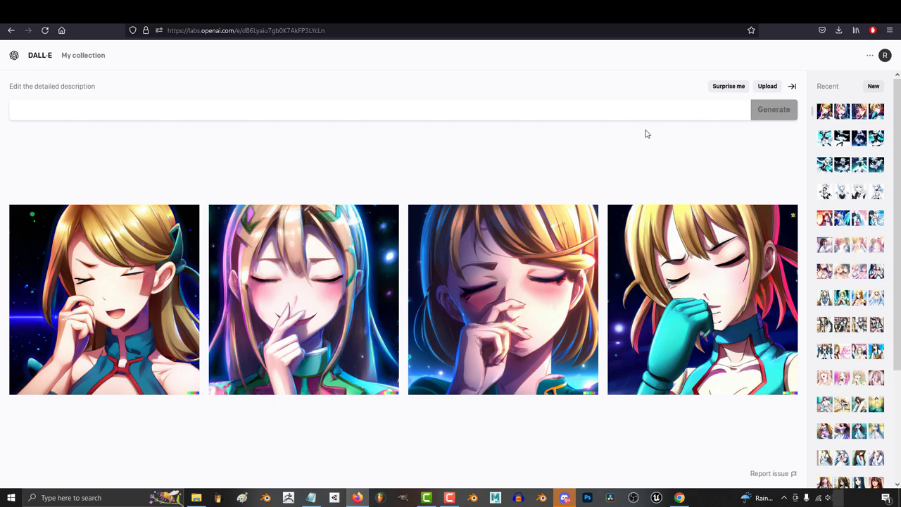
click(773, 114)
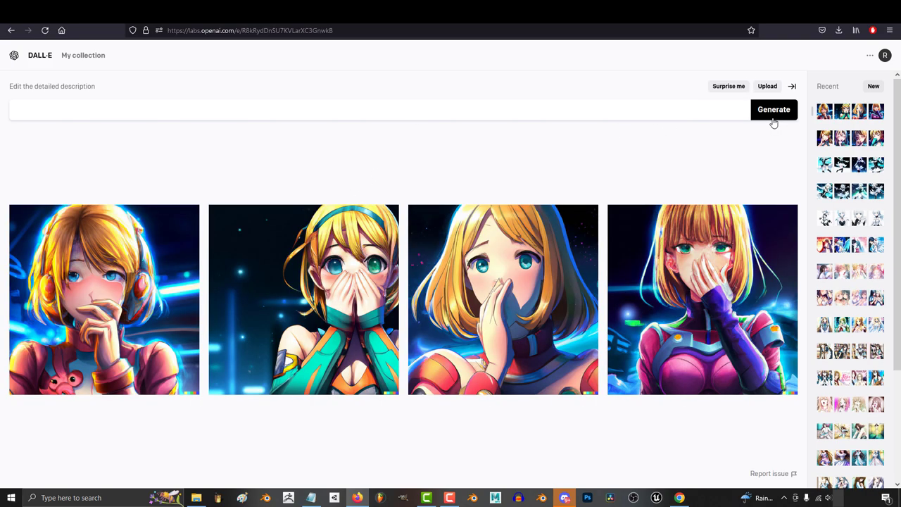
click(774, 119)
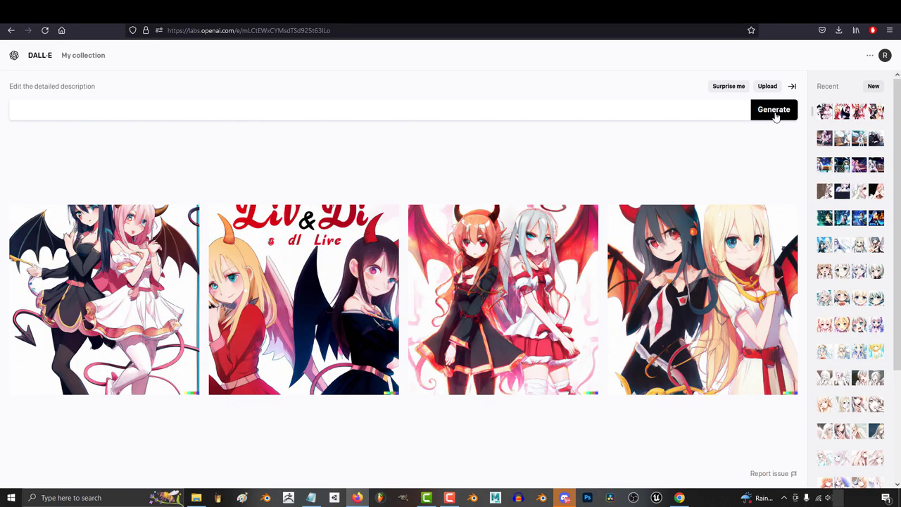
click(774, 113)
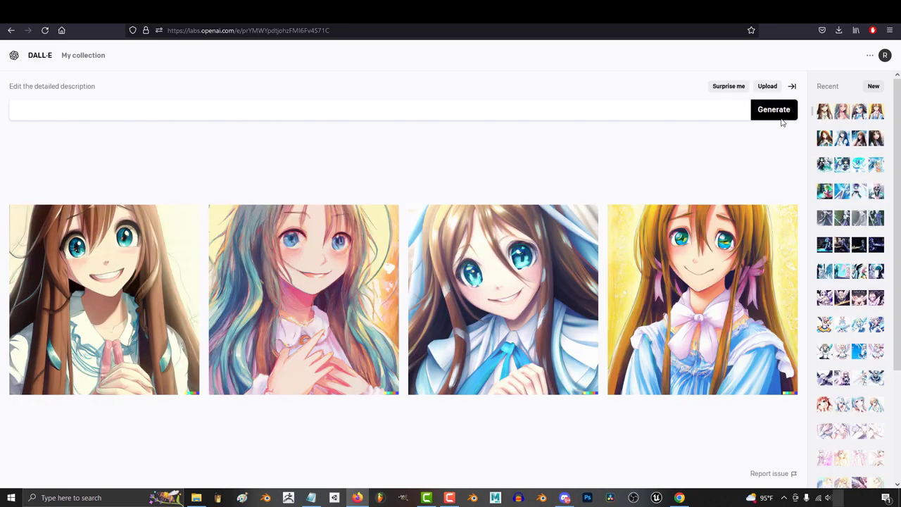
click(772, 110)
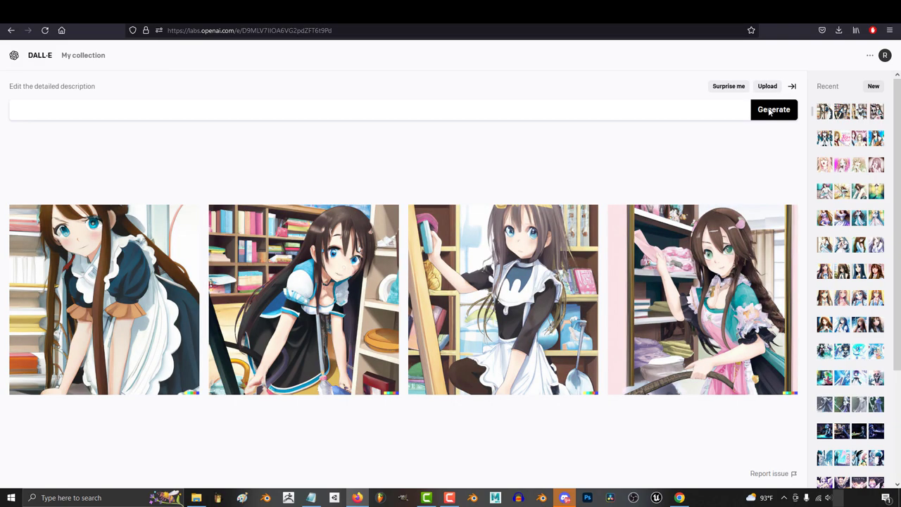
click(772, 111)
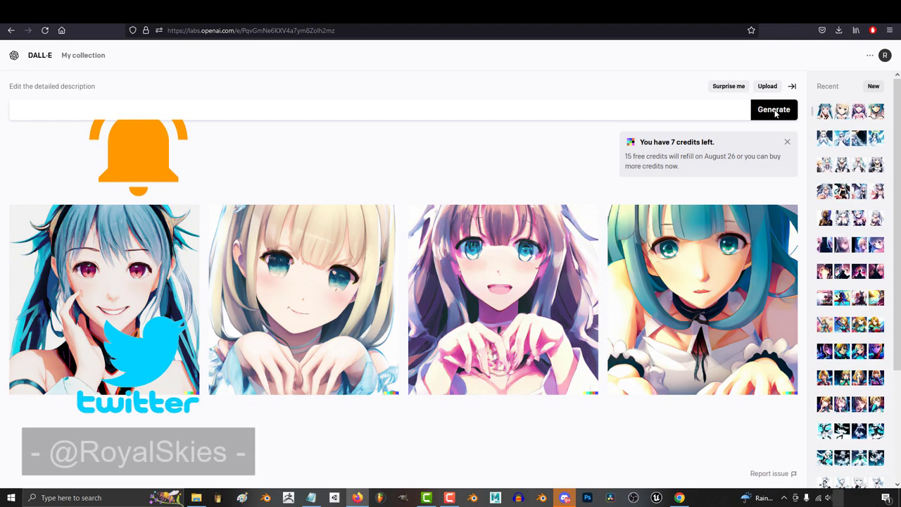
click(774, 111)
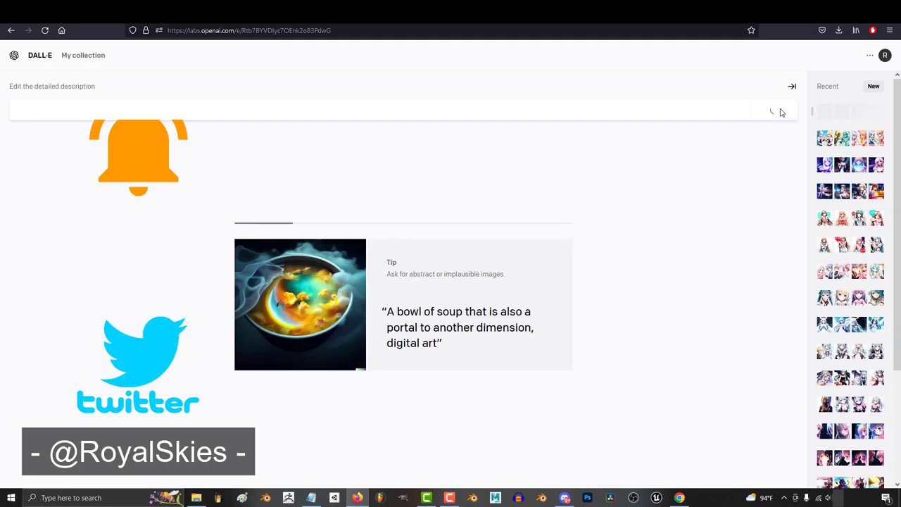